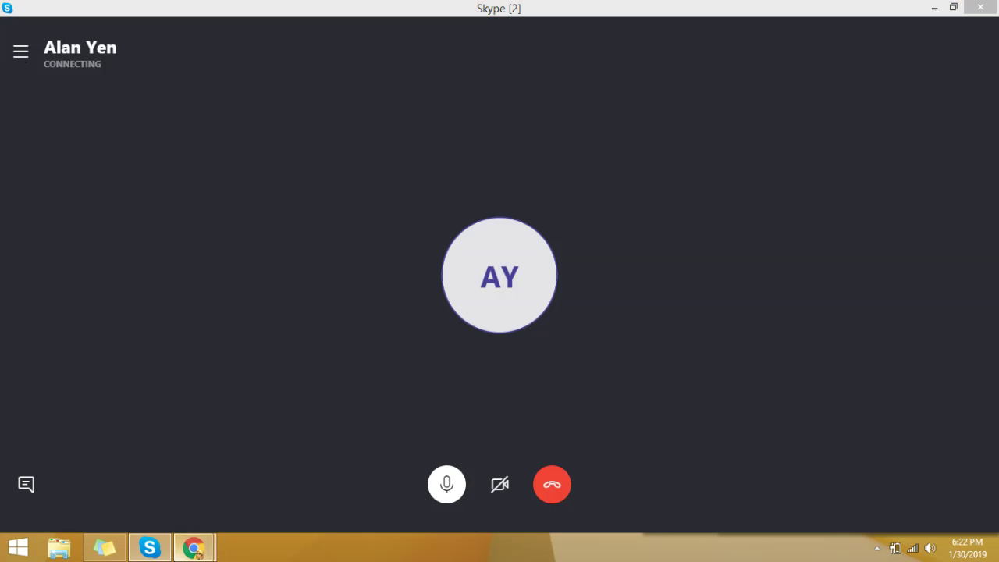
Step: Hide the screen-sharing notice and open the system volume control during the Skype call
left_click(312, 468)
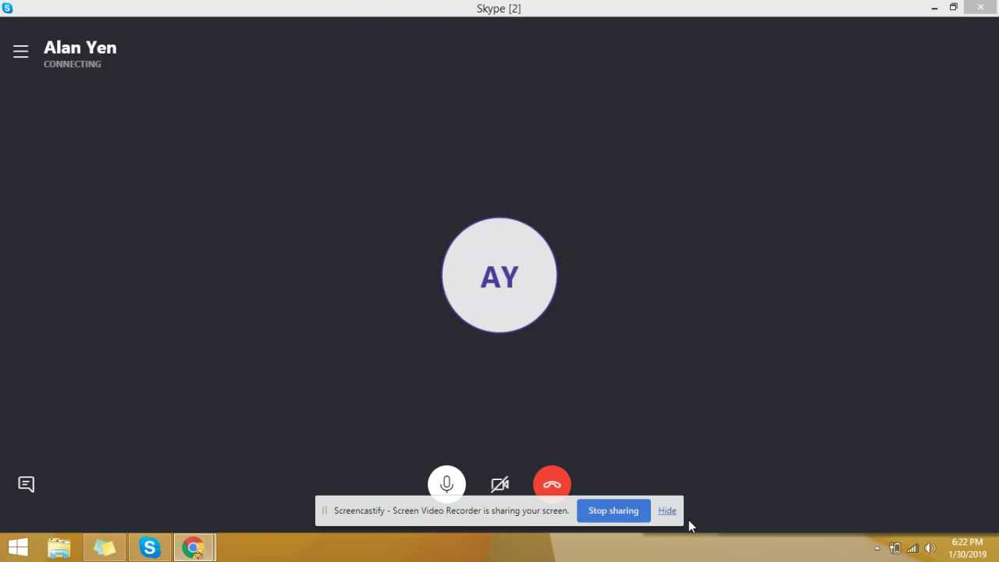
left_click(666, 512)
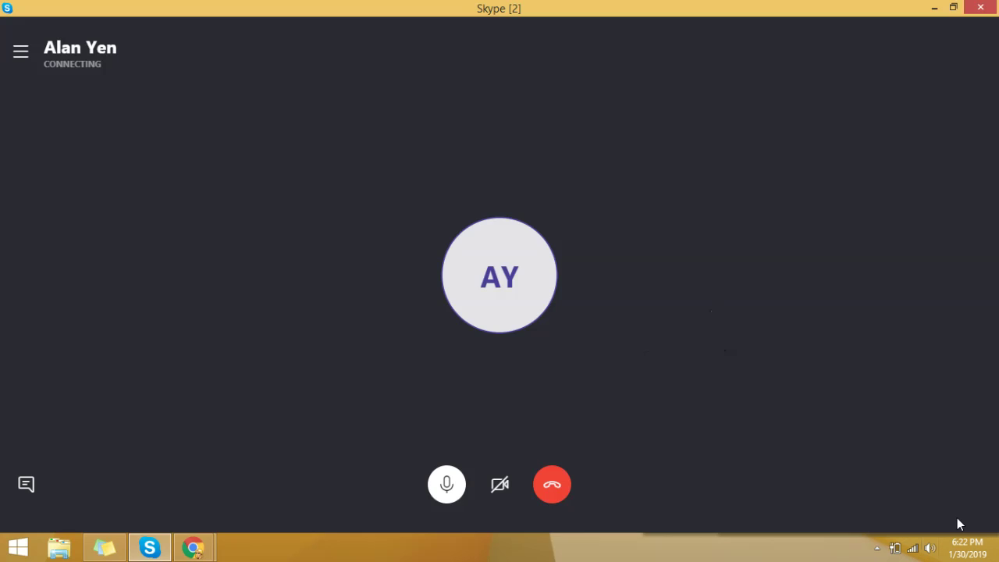
left_click(931, 547)
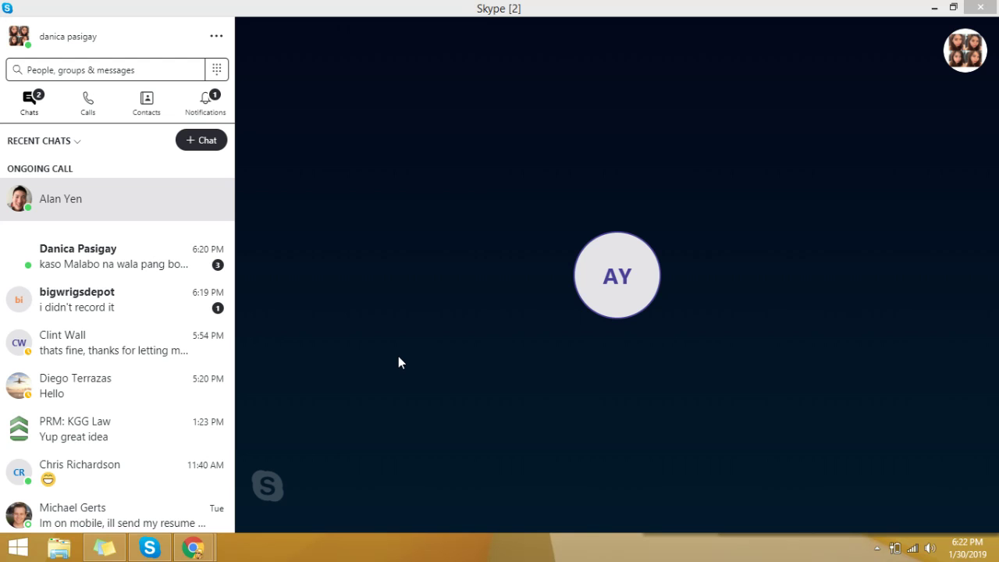
left_click(436, 233)
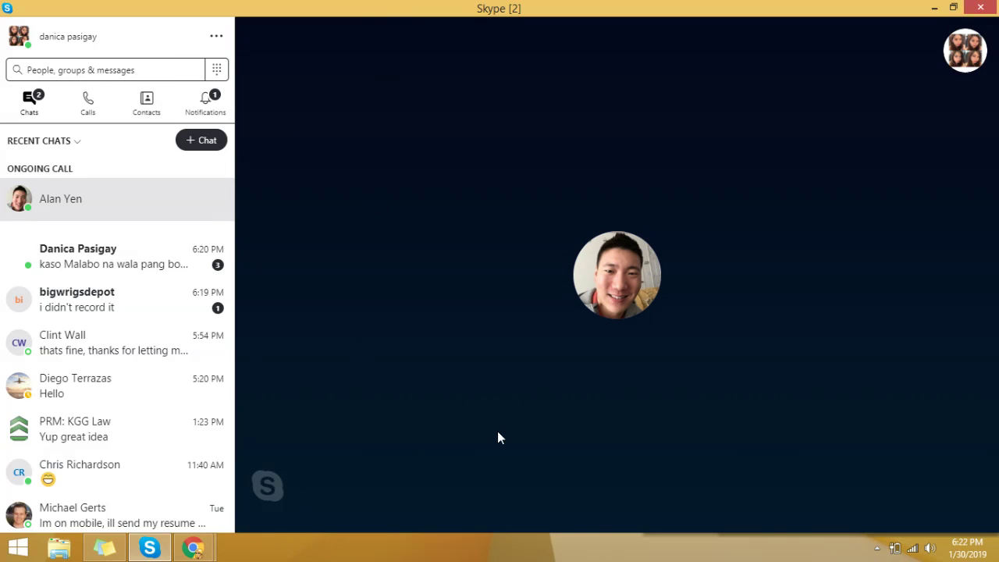
mouse_move(497, 431)
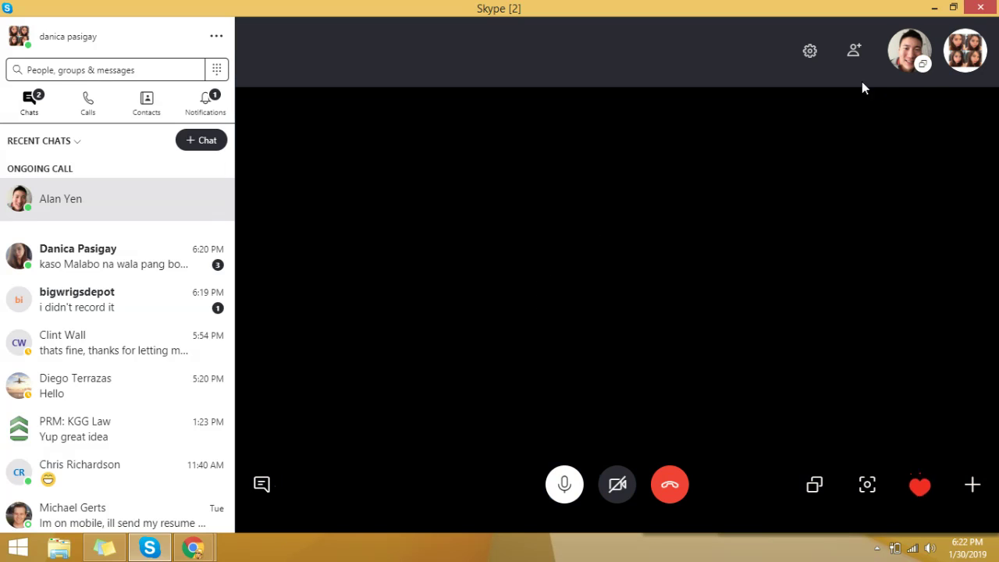
Step: Maximize the call window and switch the shared screen to full-screen view
left_click_drag(396, 5, 312, 25)
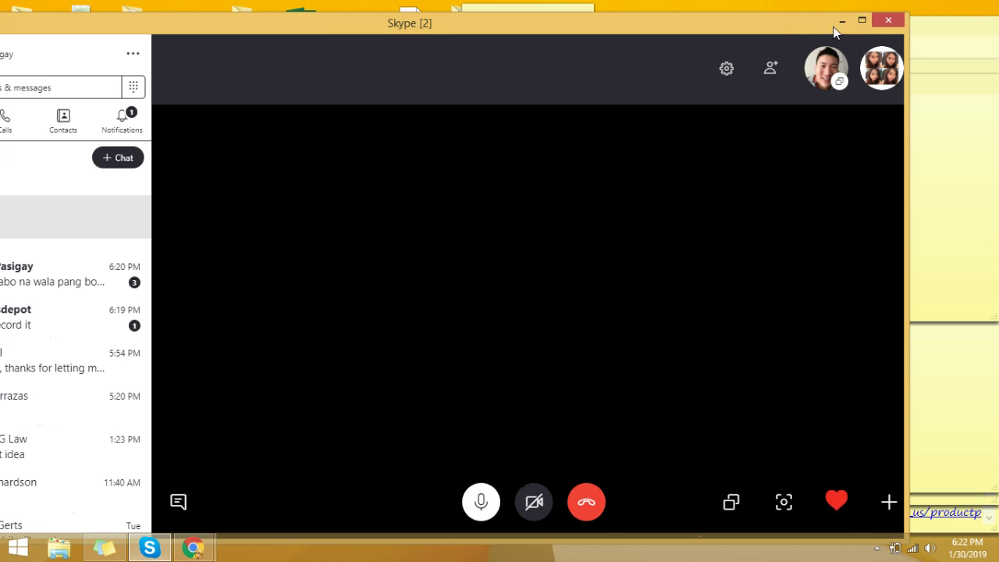
left_click(861, 21)
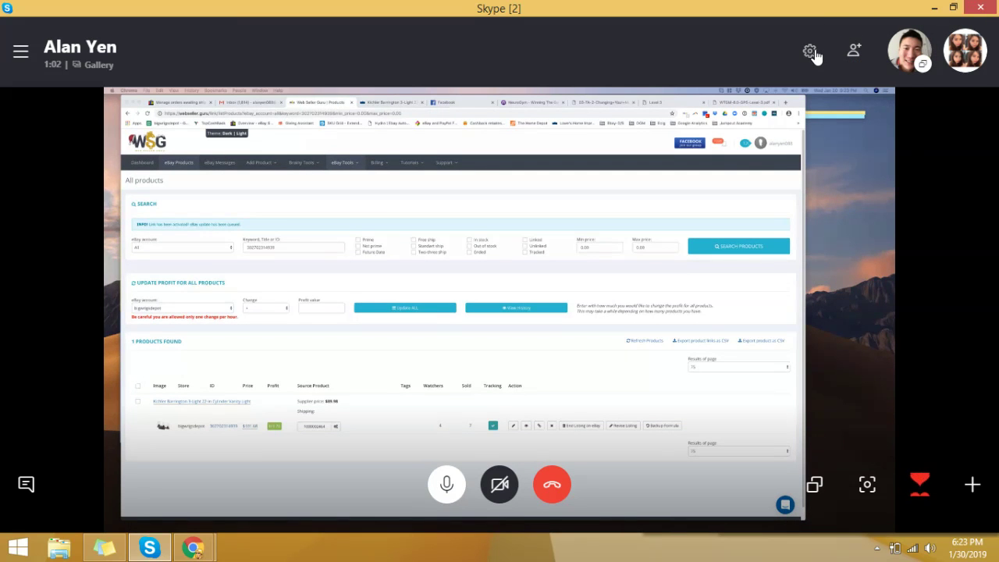
left_click(813, 53)
left_click(830, 130)
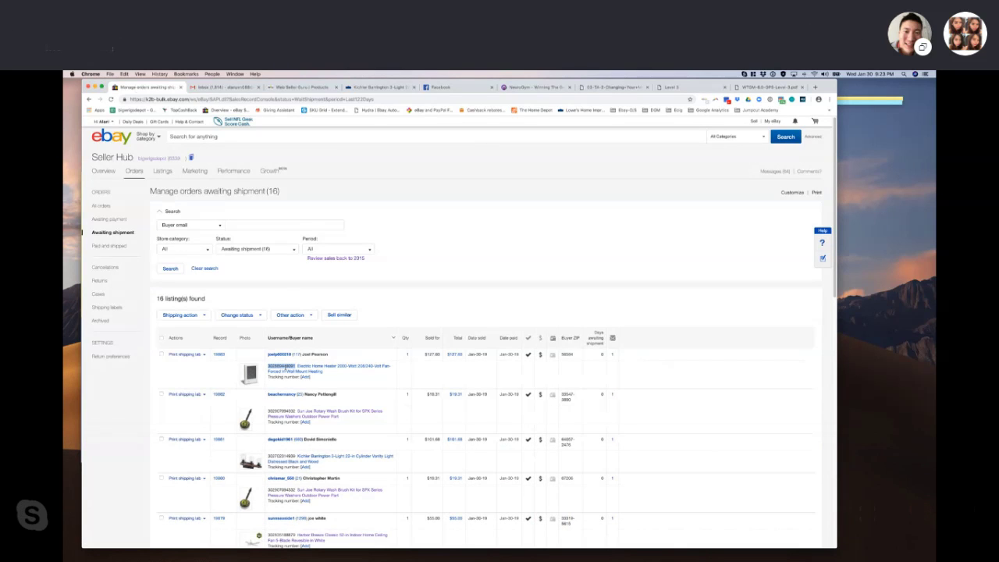
left_click(304, 87)
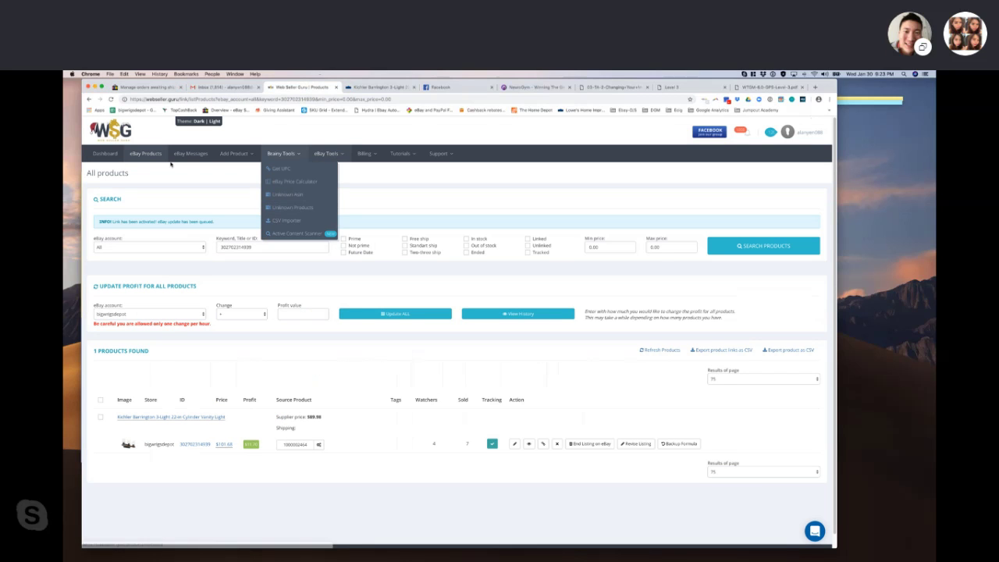
left_click(145, 154)
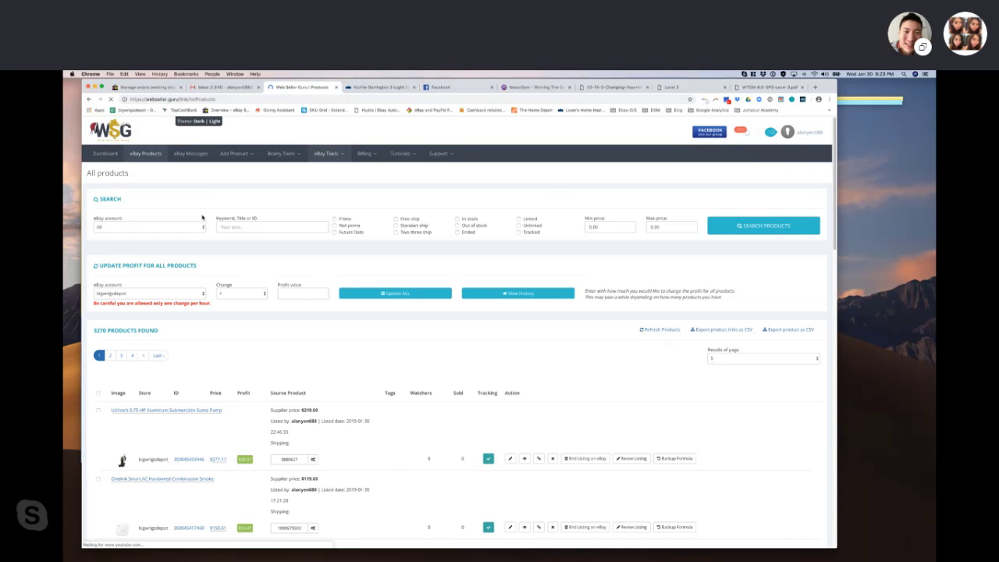
left_click(237, 227)
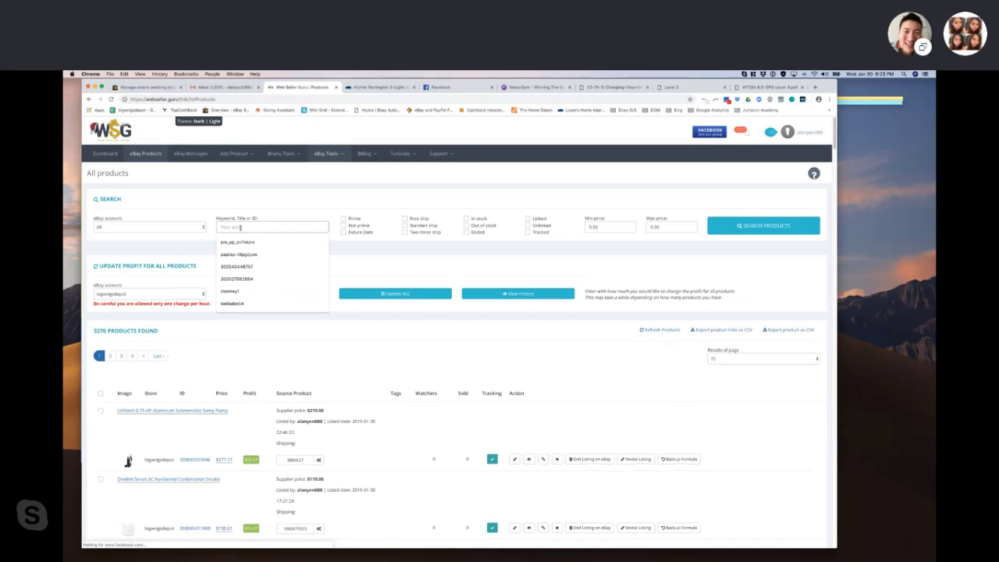
key("super+v")
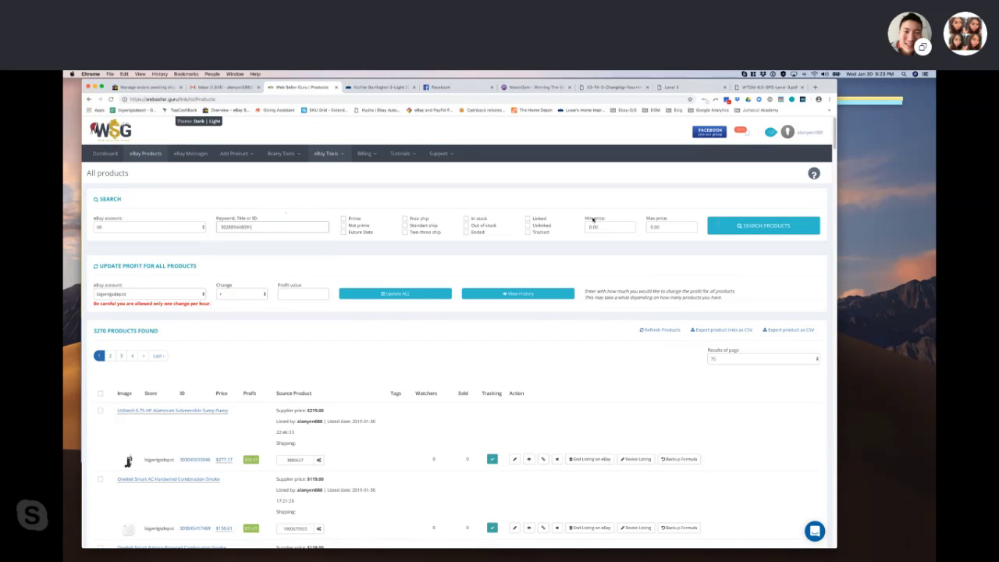
left_click(756, 226)
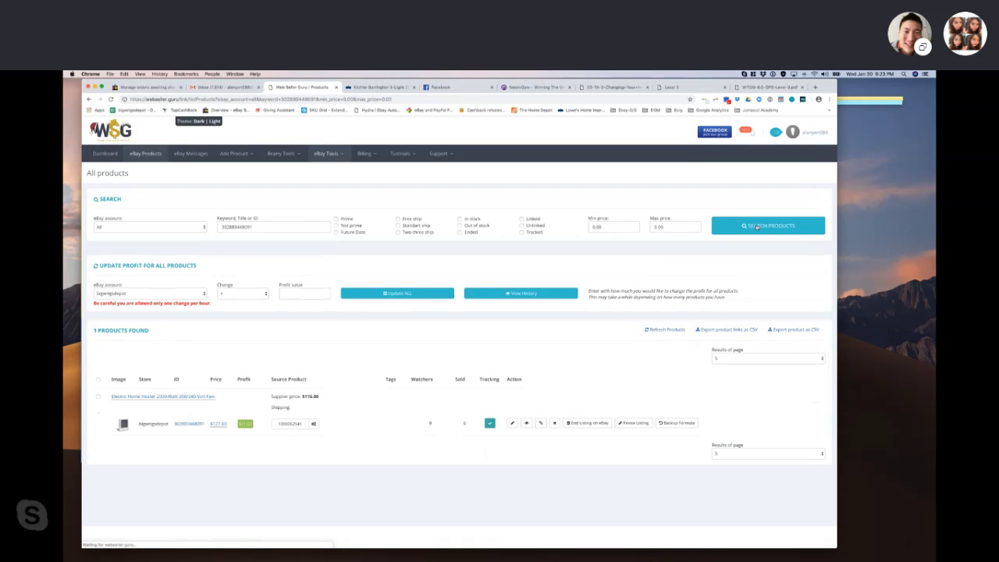
scroll(376, 394, "down", 1)
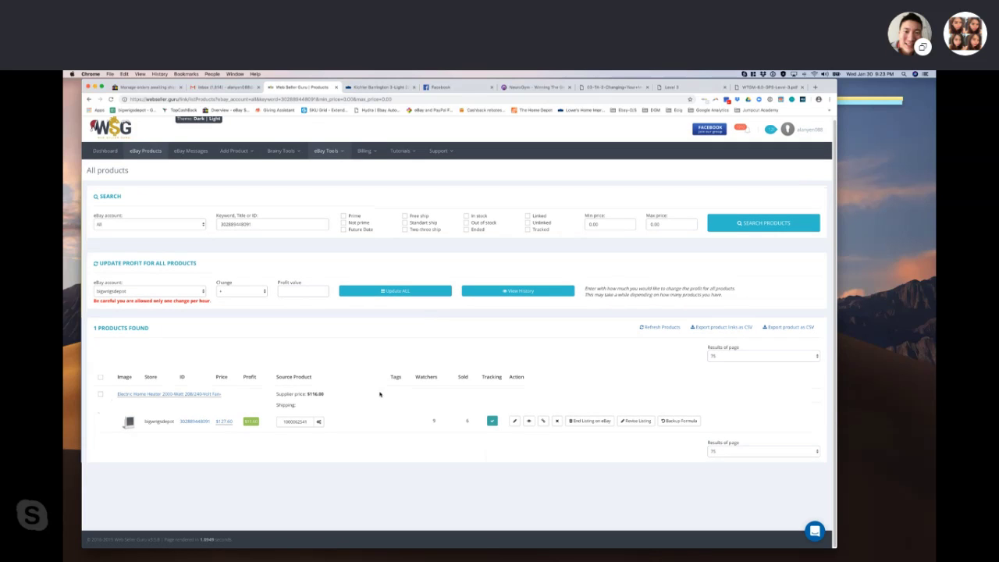
left_click(294, 423)
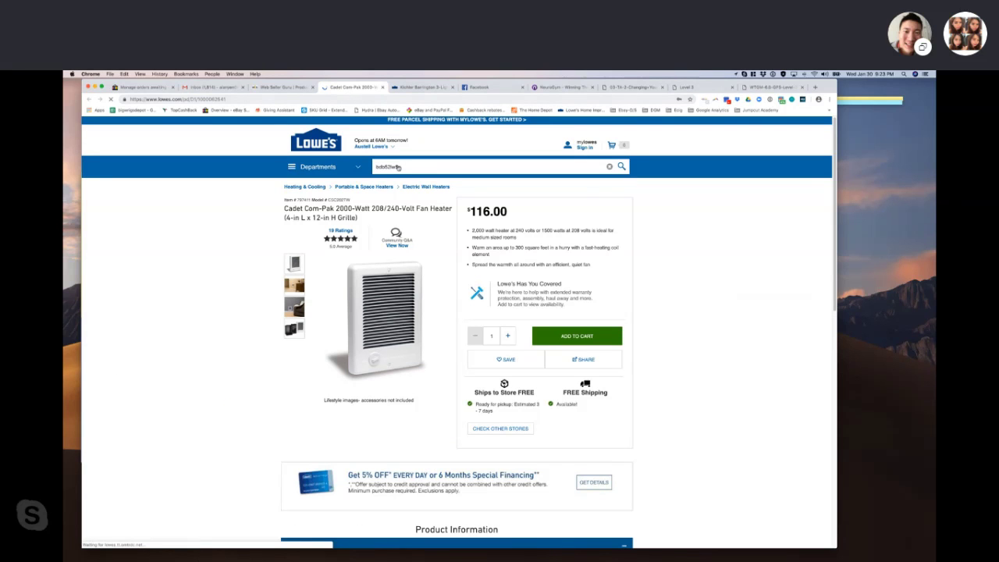
left_click(262, 88)
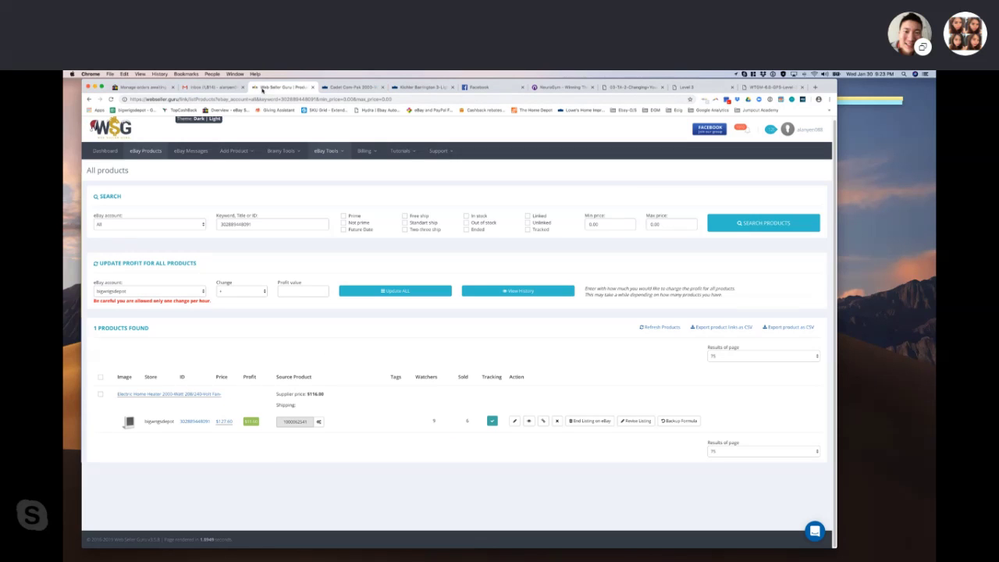
left_click(319, 422)
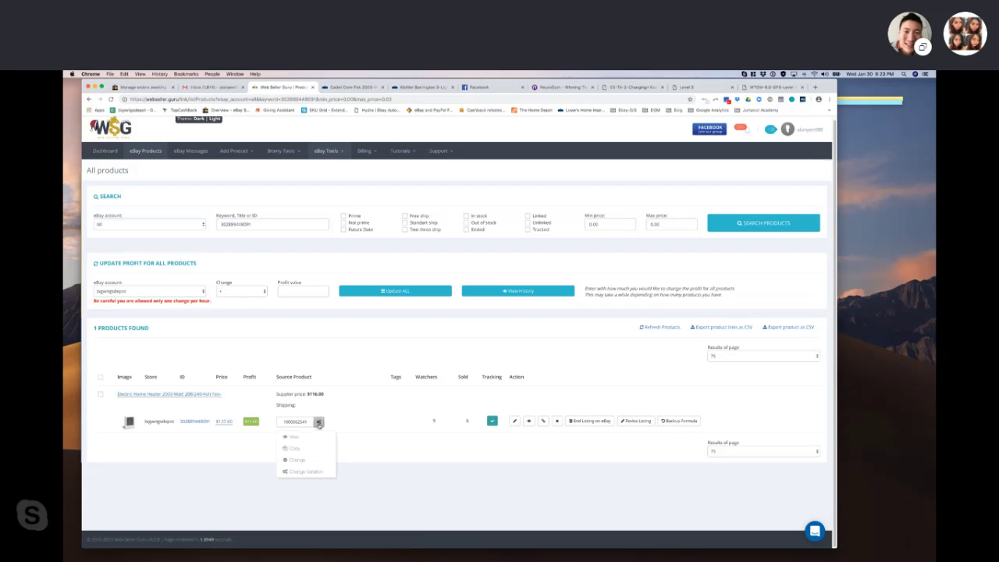
left_click(297, 460)
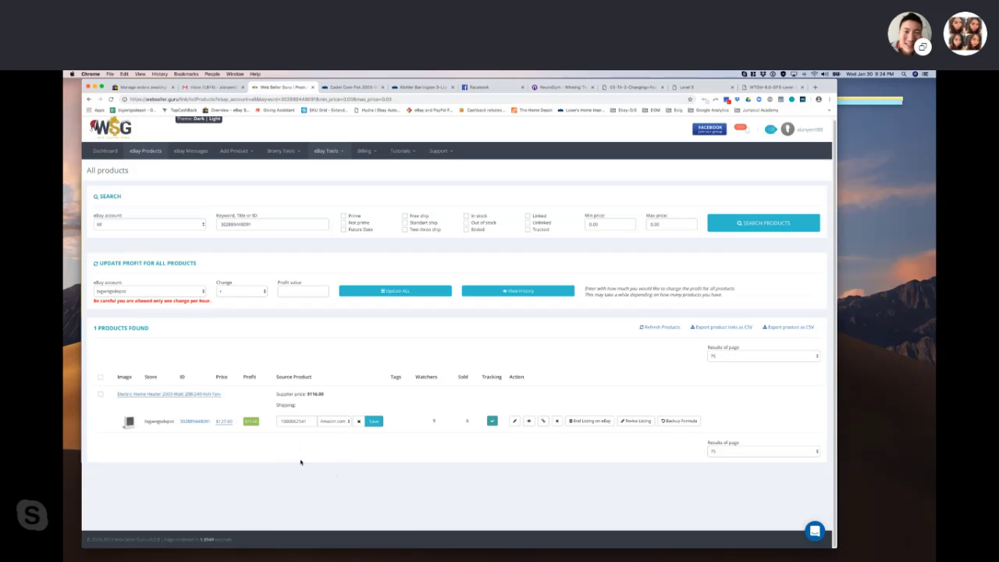
left_click(336, 423)
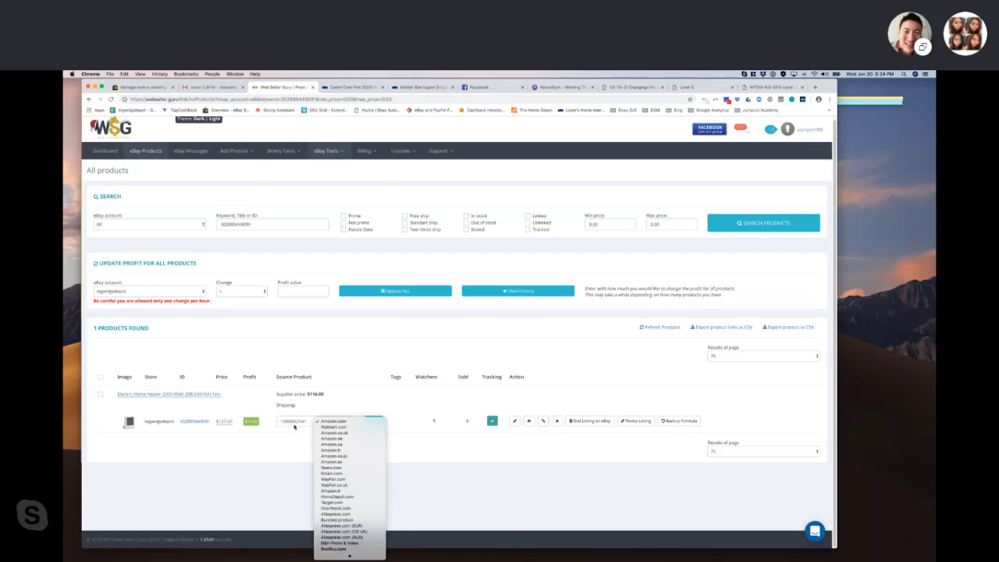
scroll(337, 473, "down", 5)
scroll(337, 473, "down", 10)
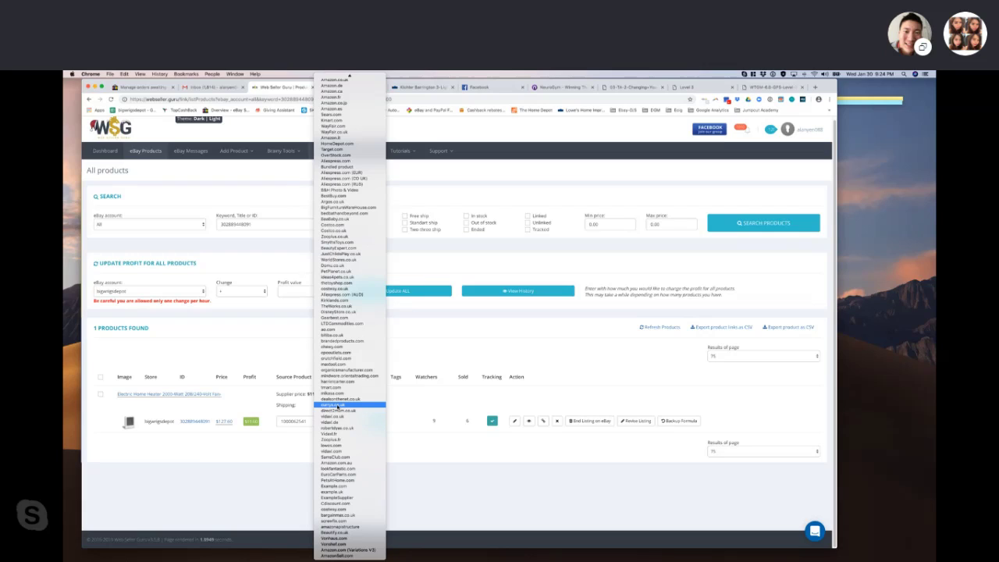
left_click(333, 445)
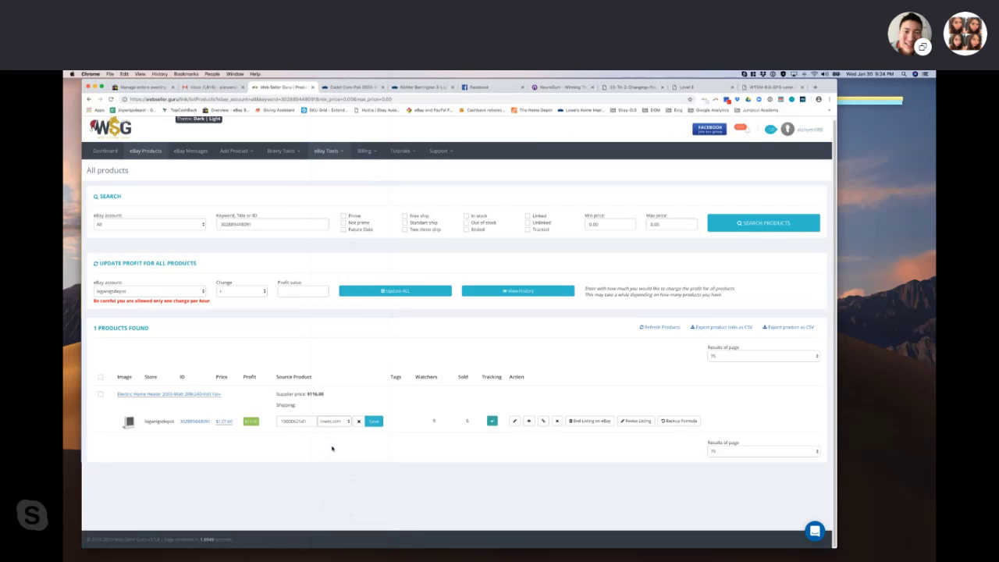
left_click(373, 421)
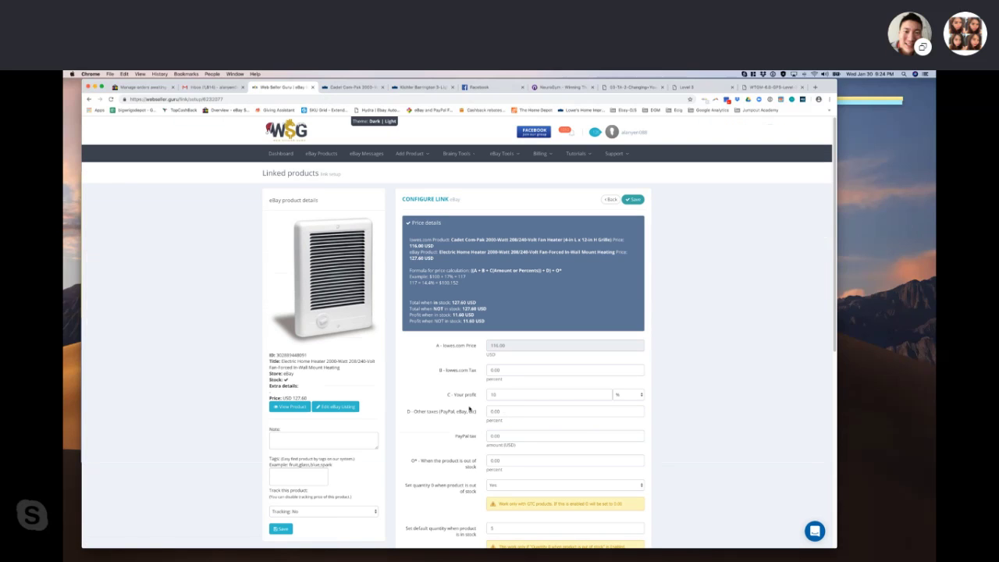
Step: Set the profit for the linked heater to 13 percent
scroll(470, 410, "down", 1)
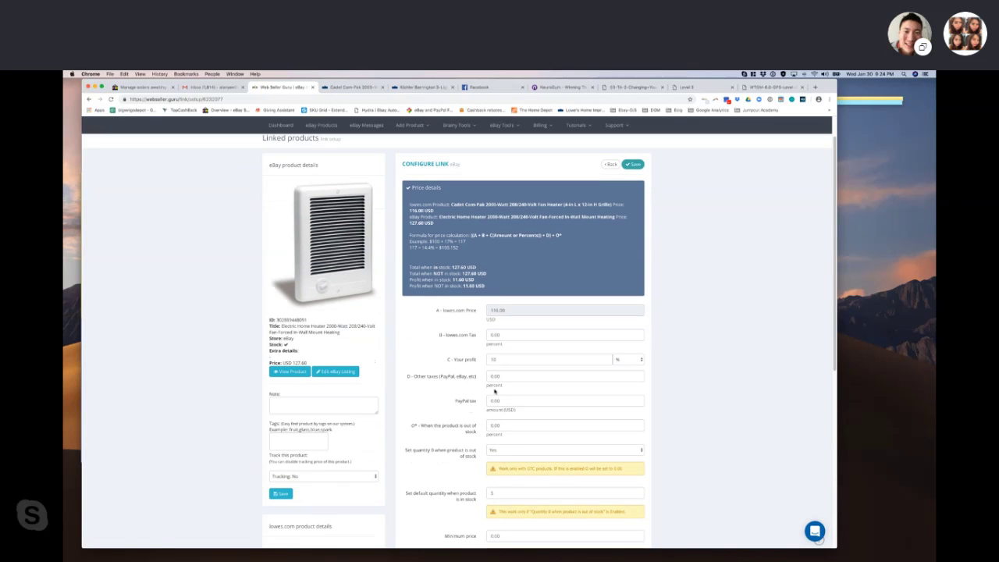
left_click(497, 360)
double_click(491, 360)
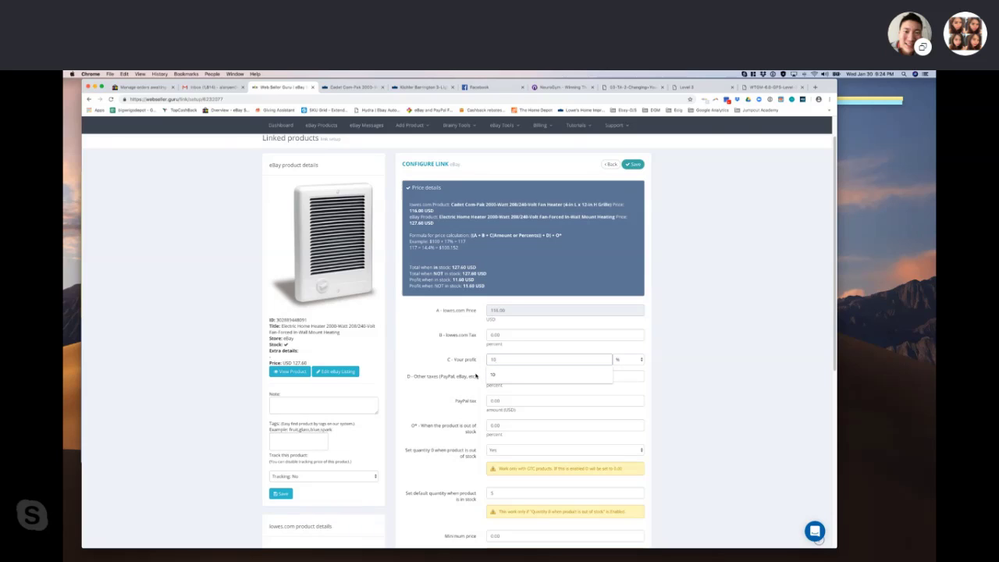
key("BackSpace")
type("13")
left_click(456, 380)
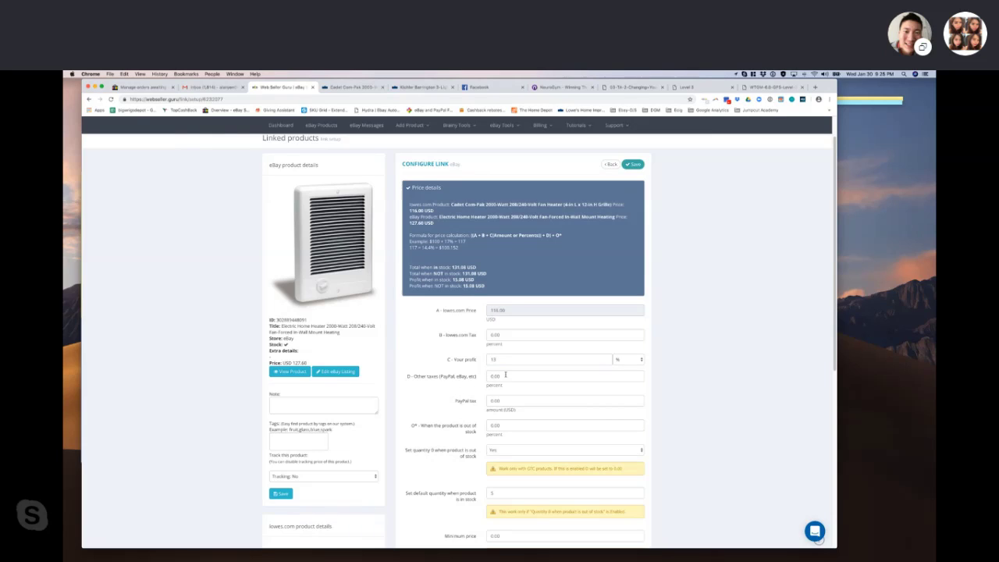
Step: Set the heater's other taxes for PayPal and eBay fees to 12 percent
left_click(505, 374)
type("12")
left_click(479, 390)
double_click(492, 376)
left_click(507, 360)
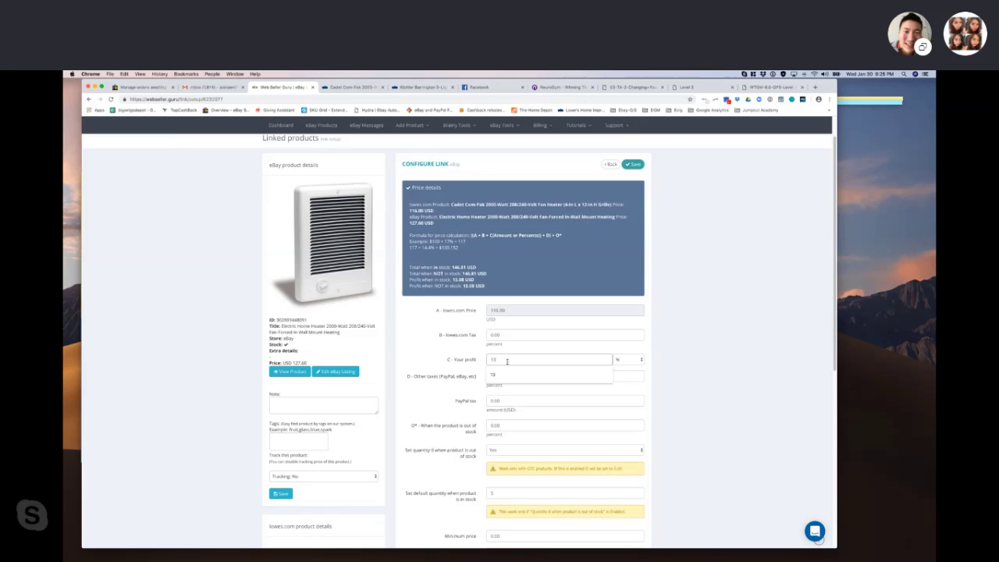
left_click(473, 367)
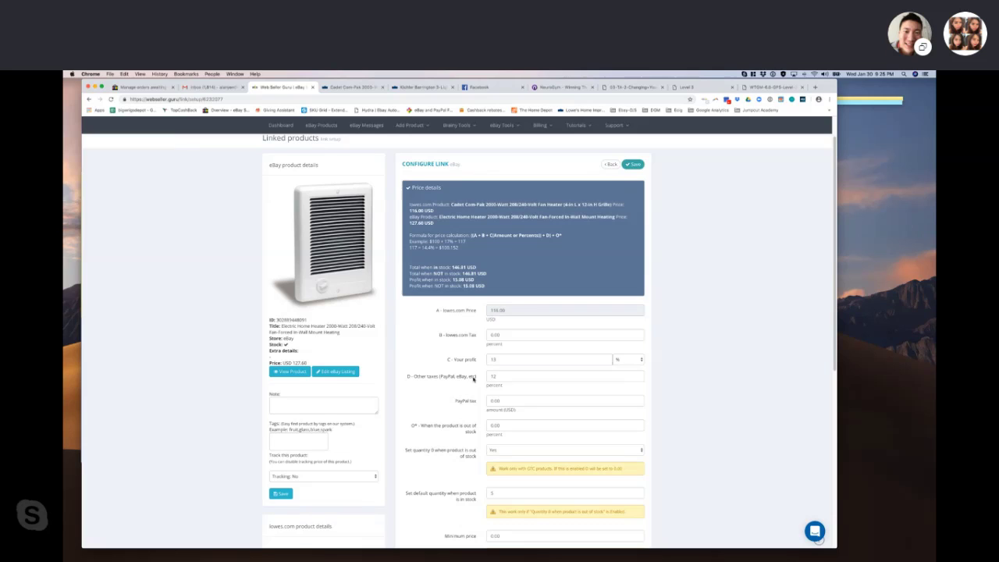
Step: Choose "Standard shipping - 0 USD" as the shipping type and save the link configuration
scroll(473, 379, "down", 5)
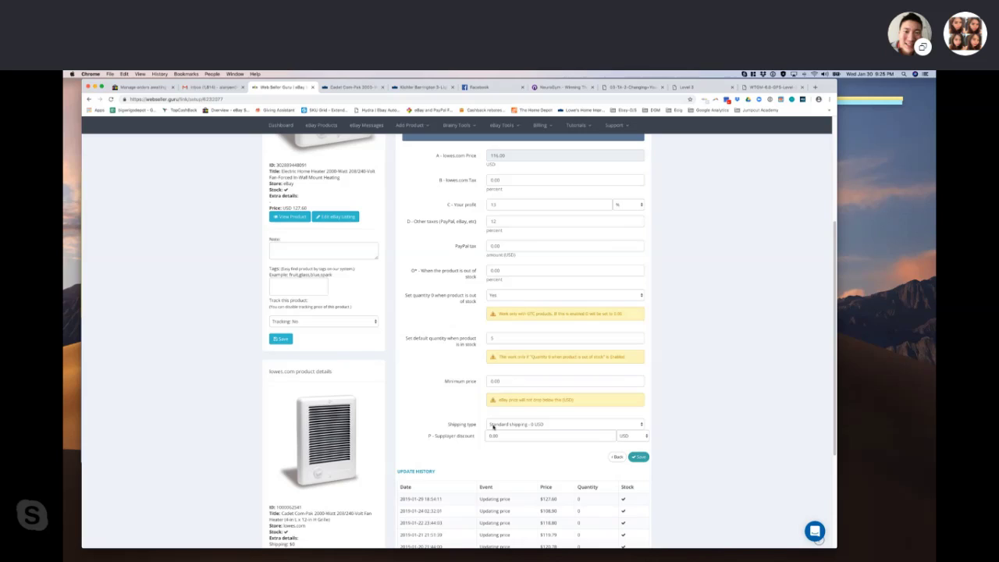
left_click(492, 426)
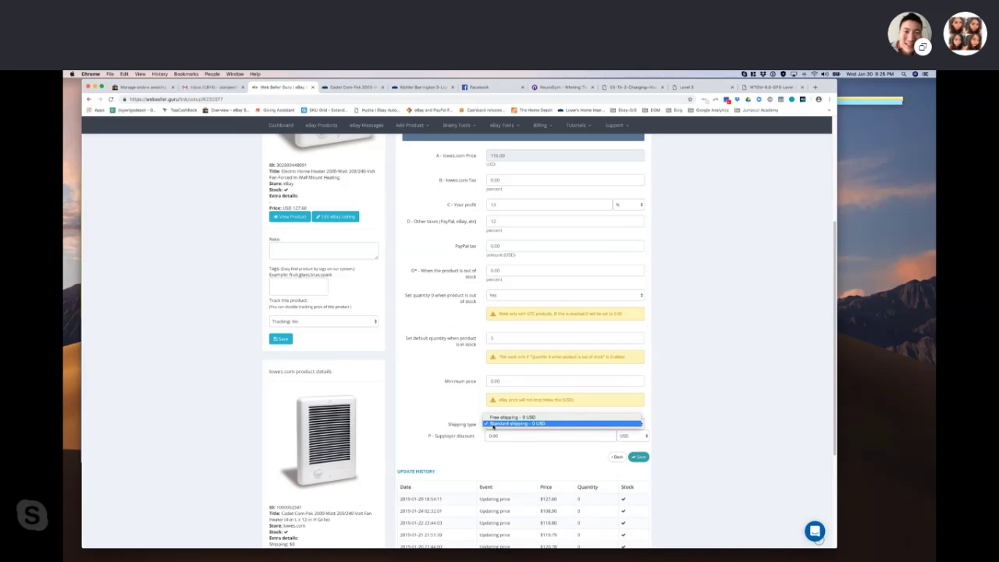
left_click(493, 424)
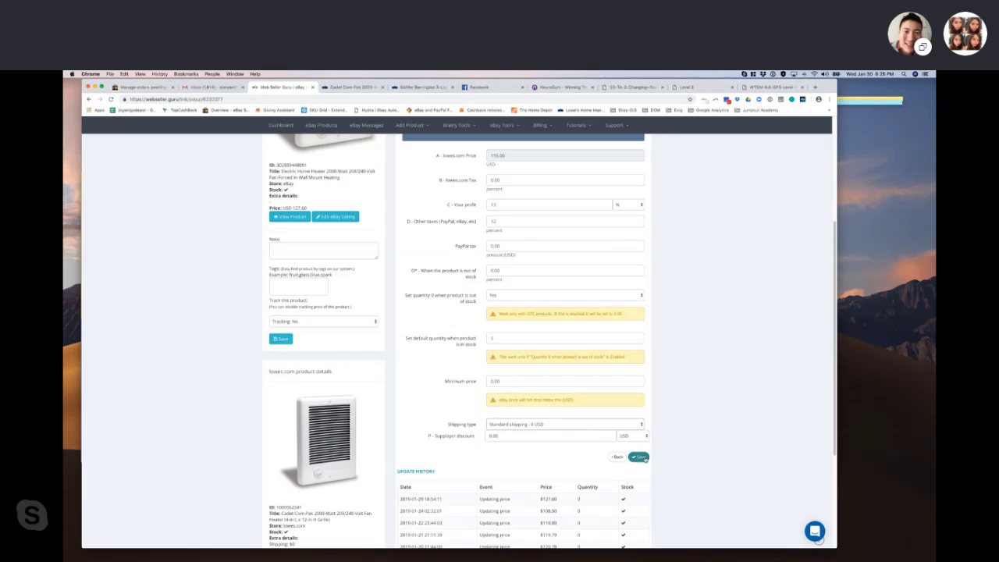
left_click(640, 457)
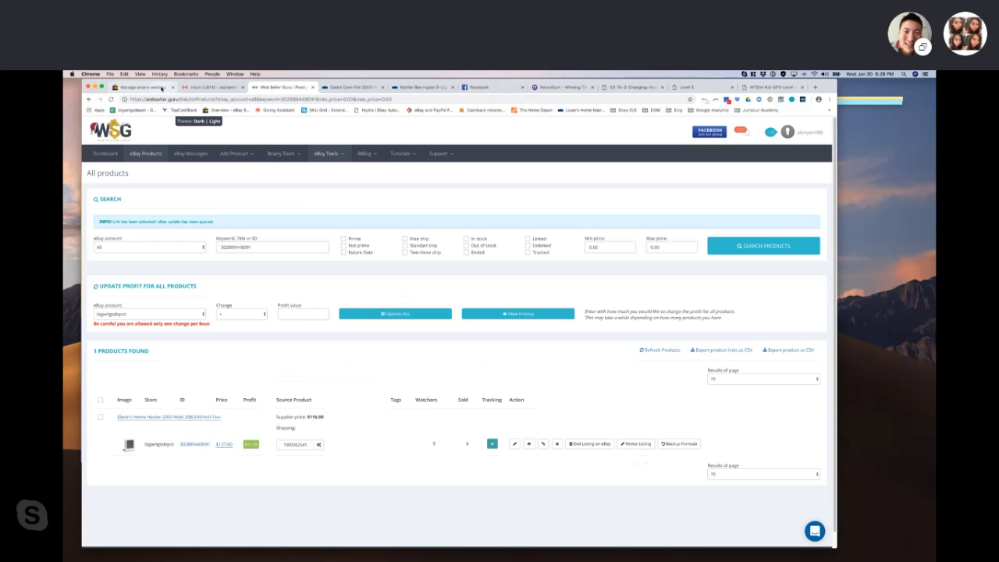
Step: In eBay Seller Hub, review the orders awaiting shipment and highlight the oldest four at the end of the list
left_click(140, 87)
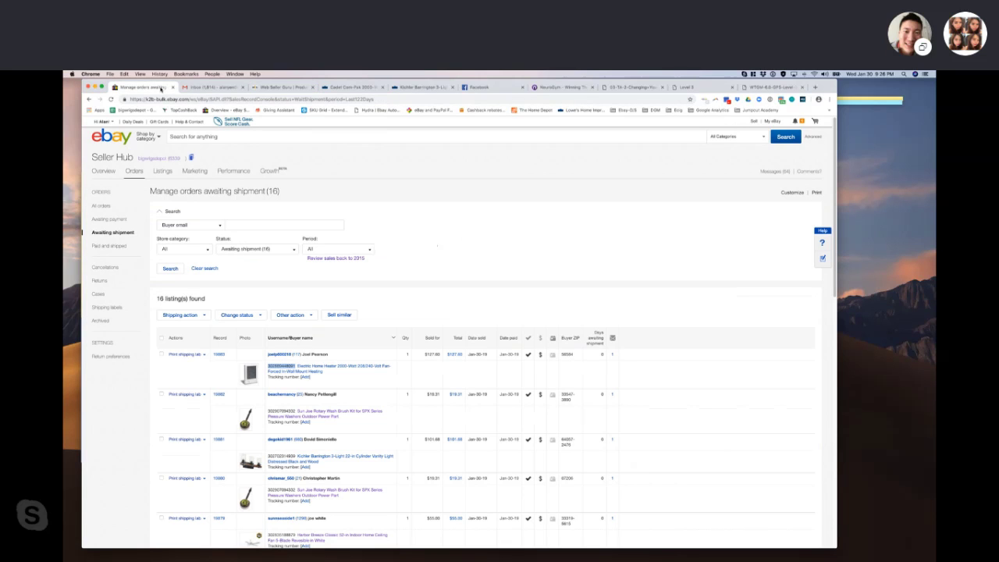
scroll(250, 344, "down", 2)
scroll(252, 346, "down", 5)
scroll(262, 411, "down", 5)
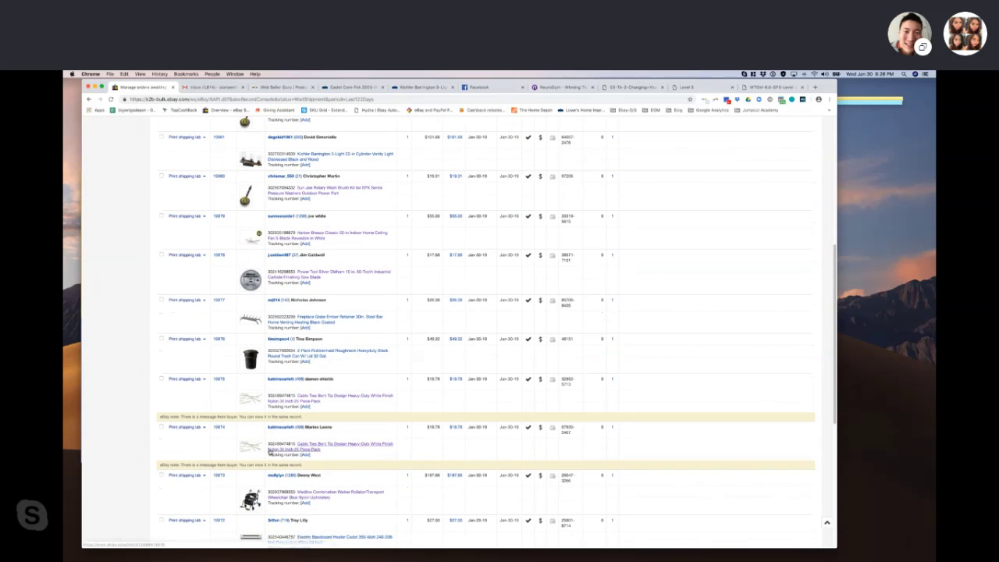
scroll(272, 476, "down", 5)
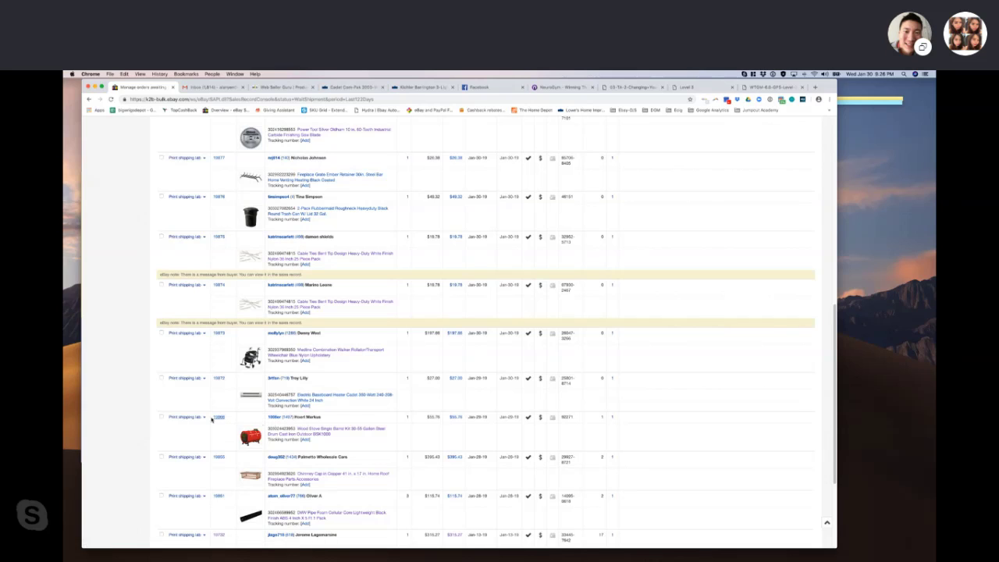
left_click_drag(221, 418, 273, 491)
scroll(272, 488, "down", 3)
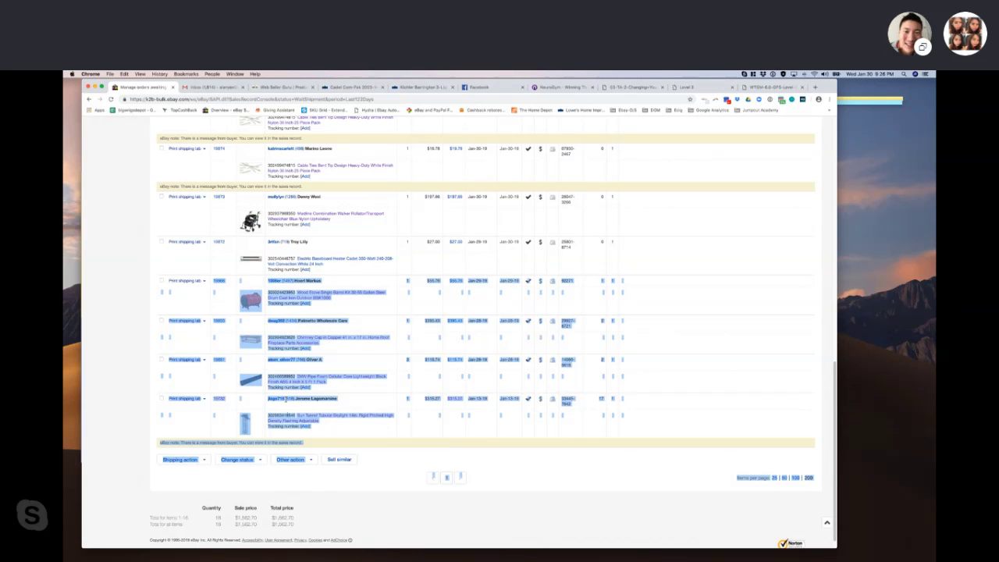
Step: Leave the call's full-screen view and bring back the screen-sharing controls
mouse_move(828, 273)
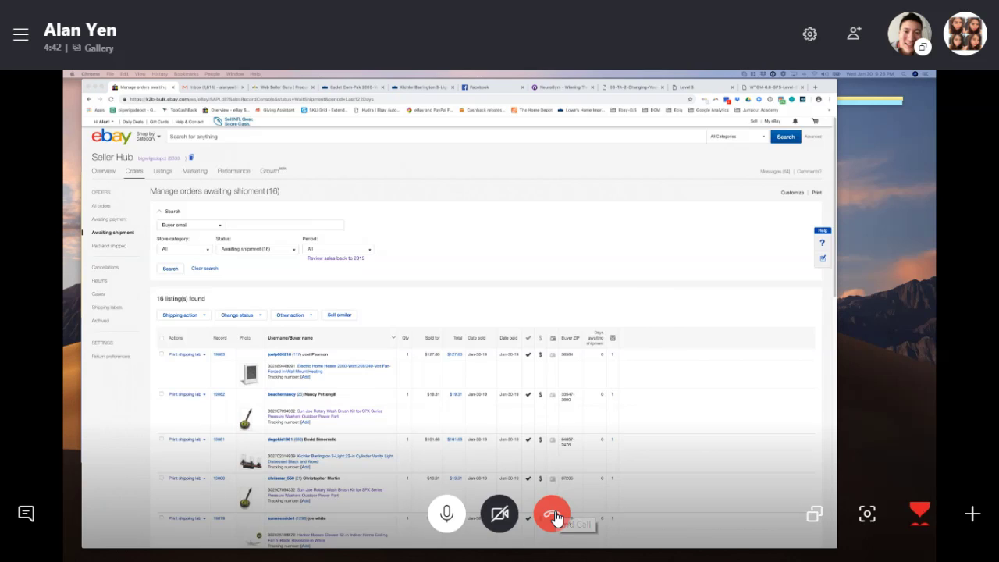
key("Escape")
mouse_move(193, 548)
left_click(263, 504)
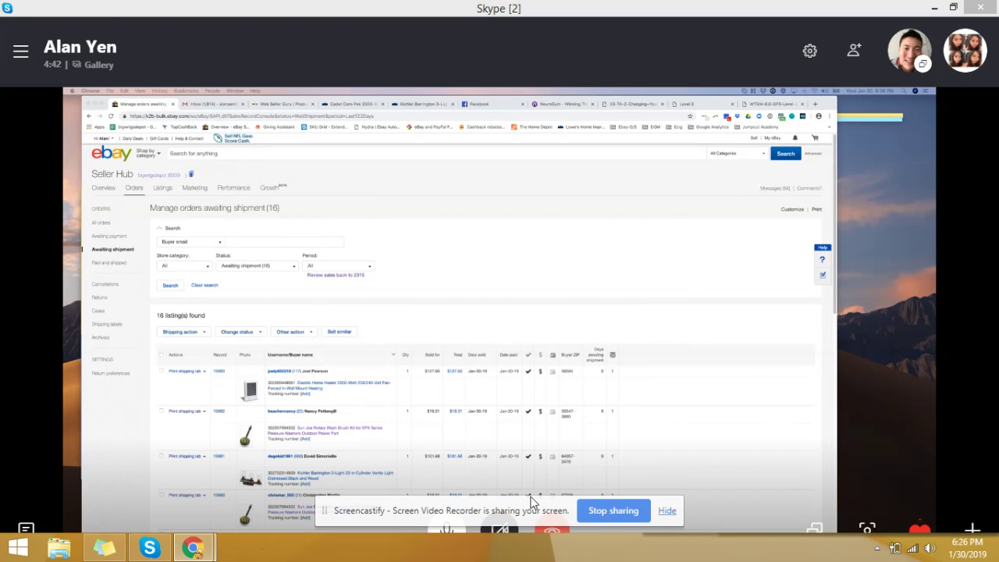